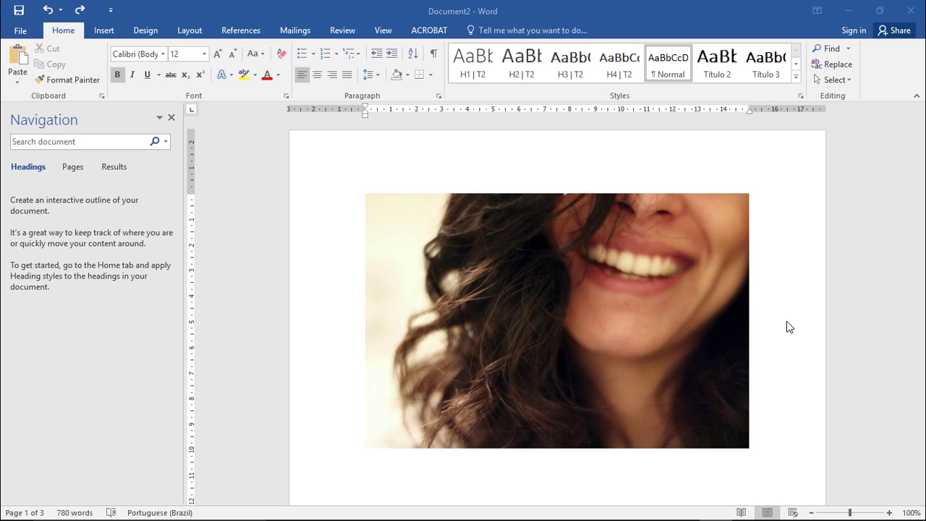
Scale the smiling-woman photo down proportionally from its corner, then reselect it.
left_click(662, 307)
left_click(667, 315)
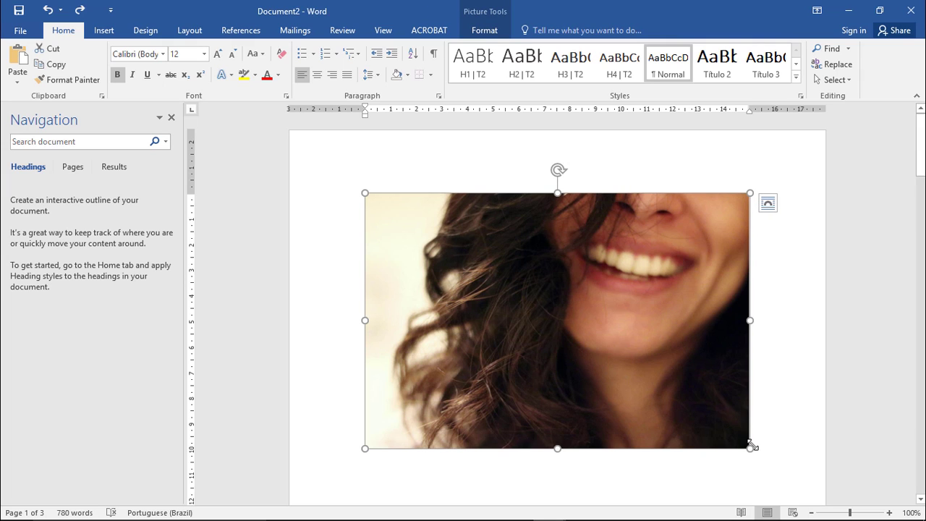
left_click_drag(749, 447, 603, 337)
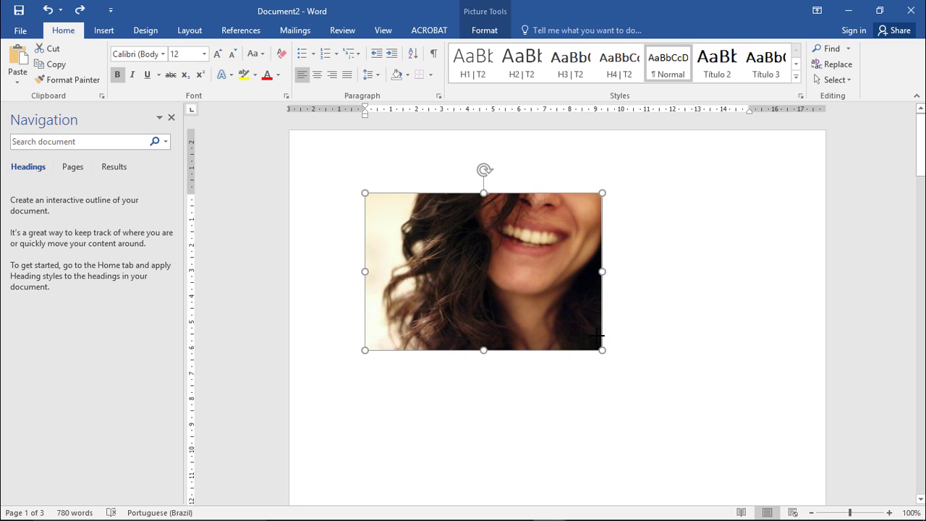
left_click_drag(604, 338, 593, 337)
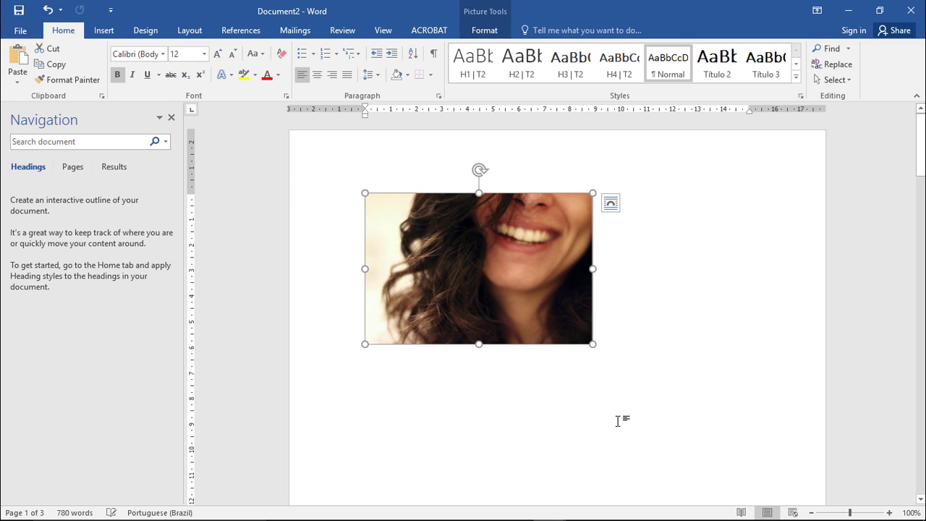
left_click(632, 352)
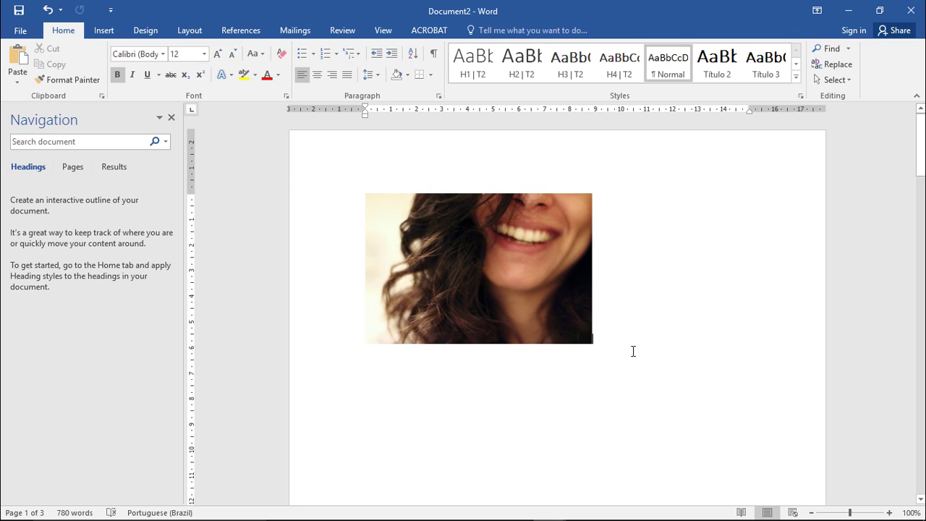
left_click(542, 269)
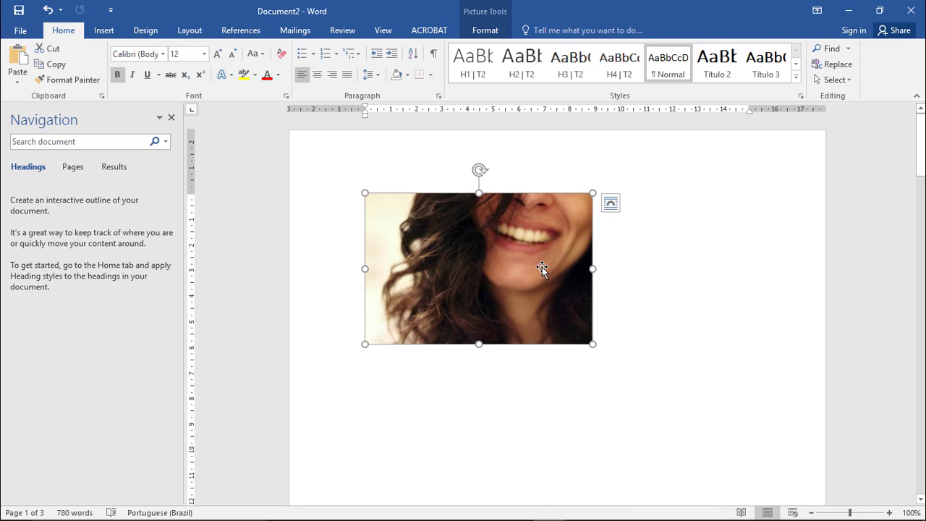
Open Format Picture for the photo and expand the Effects > Reflection settings.
right_click(542, 269)
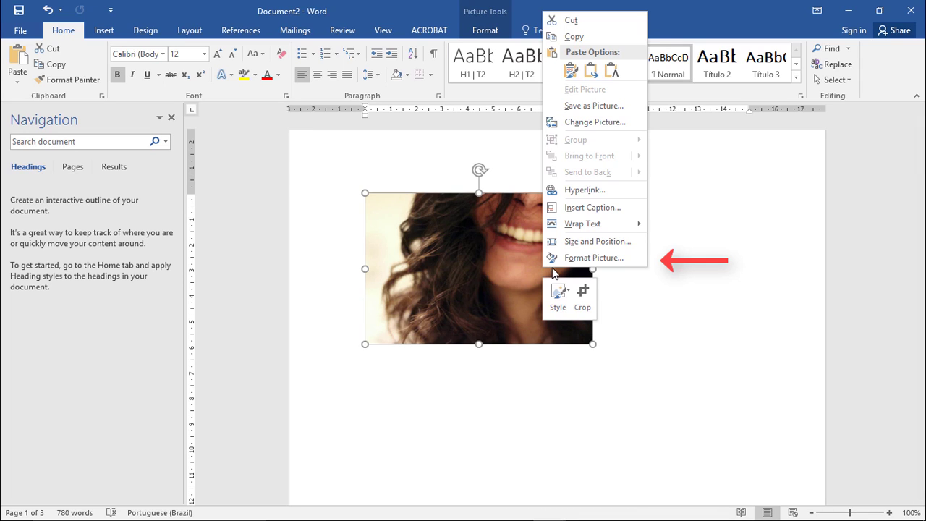
left_click(591, 260)
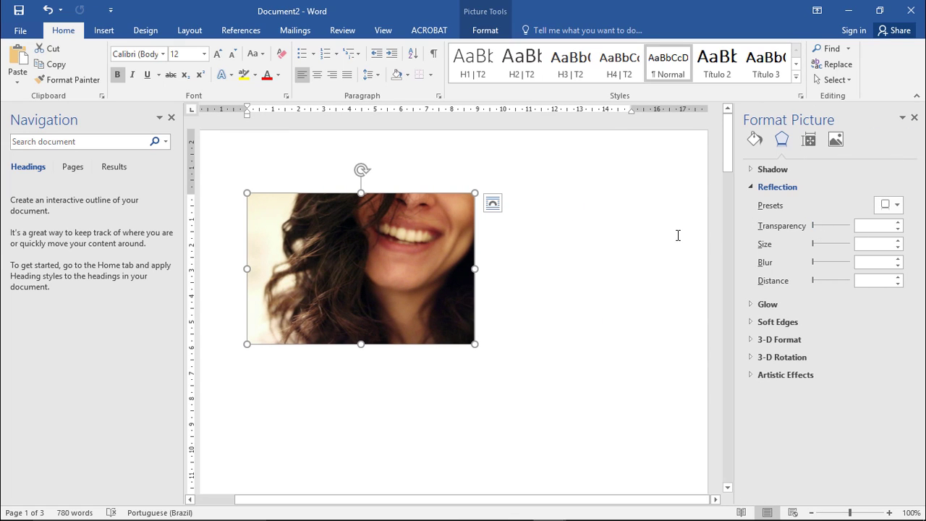
left_click(749, 188)
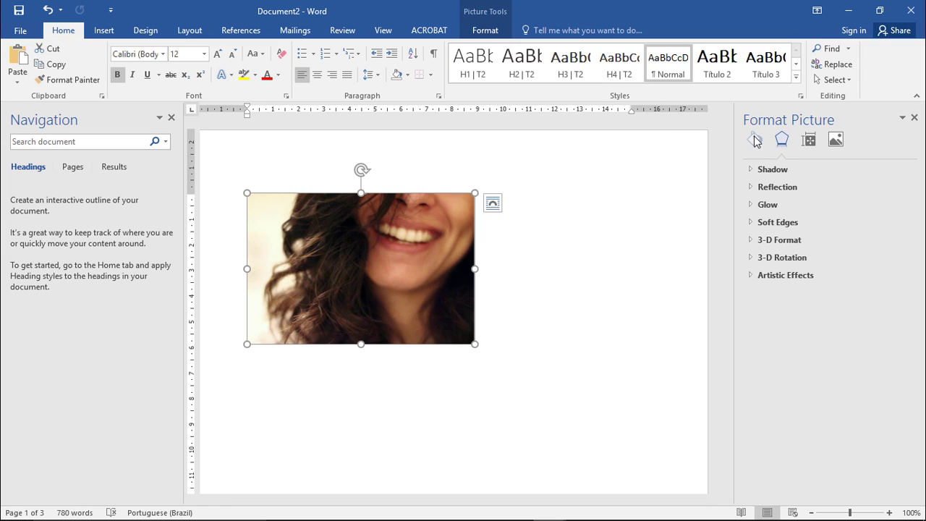
left_click(756, 141)
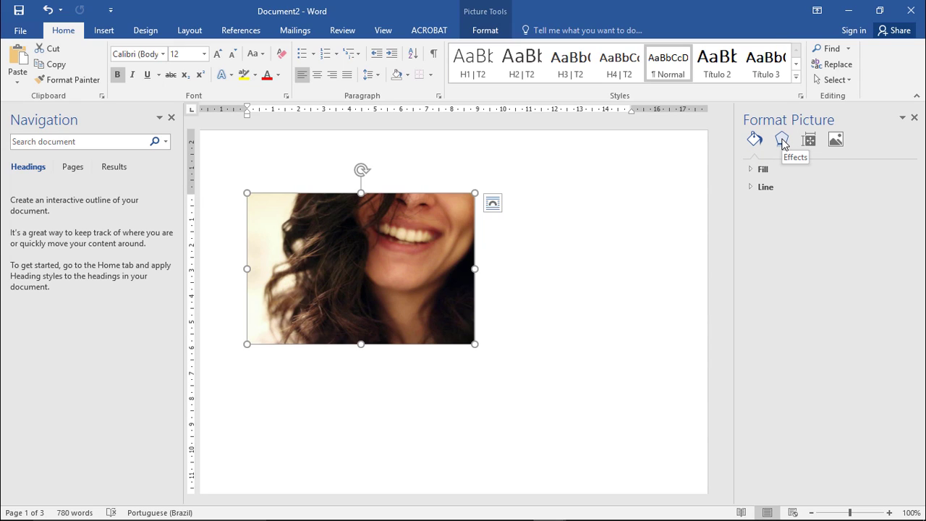
left_click(782, 141)
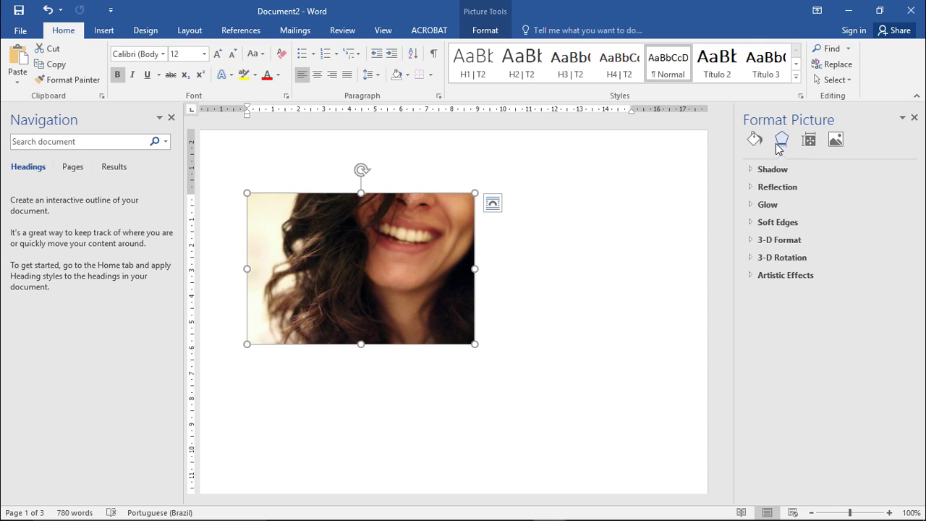
left_click(752, 188)
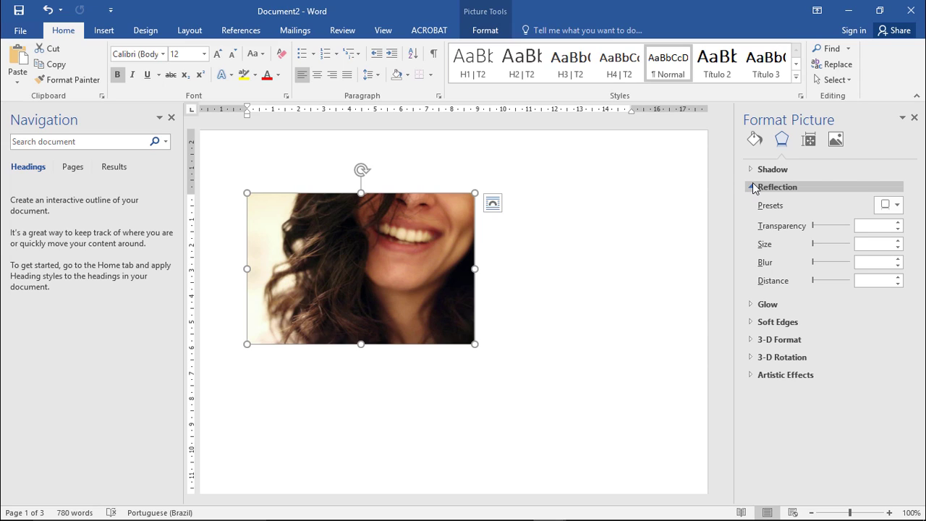
Apply a reflection preset variation giving 50% transparency, 90% size, 0,5 pt blur and 0 pt distance.
left_click(889, 204)
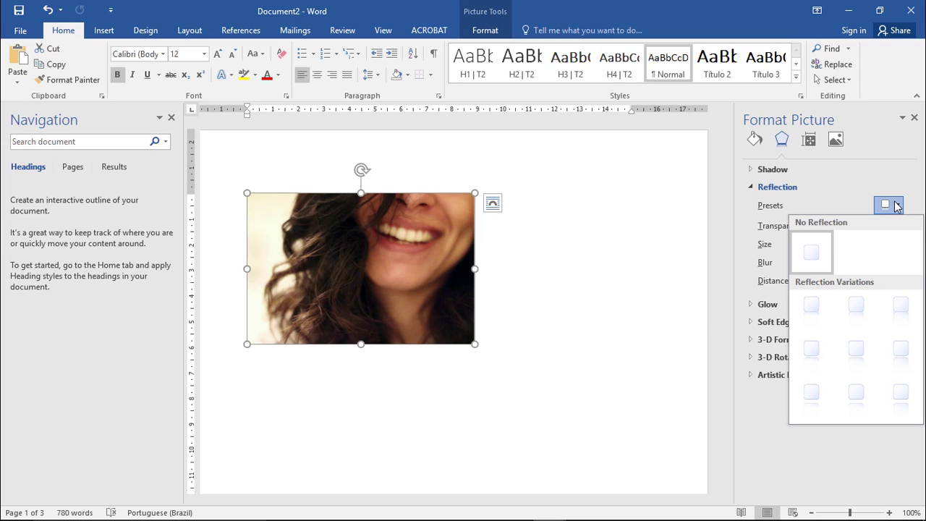
left_click(813, 305)
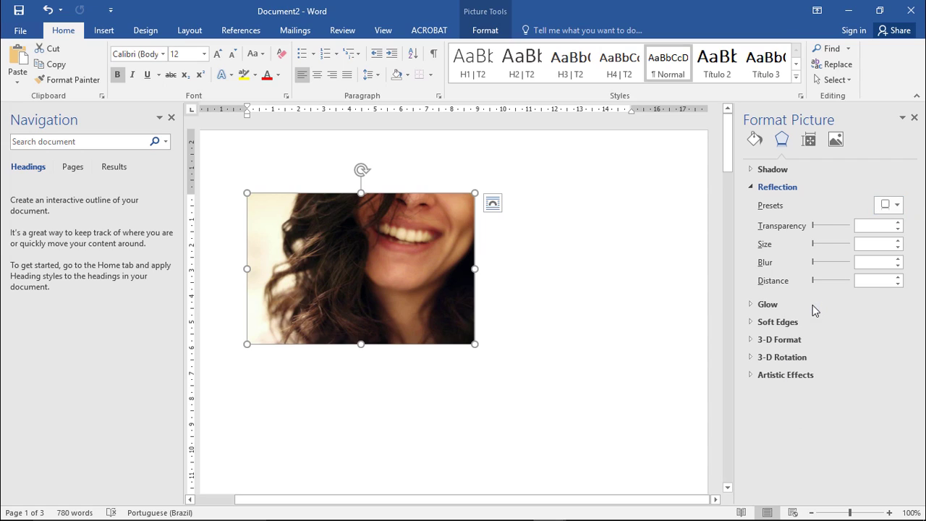
left_click(895, 208)
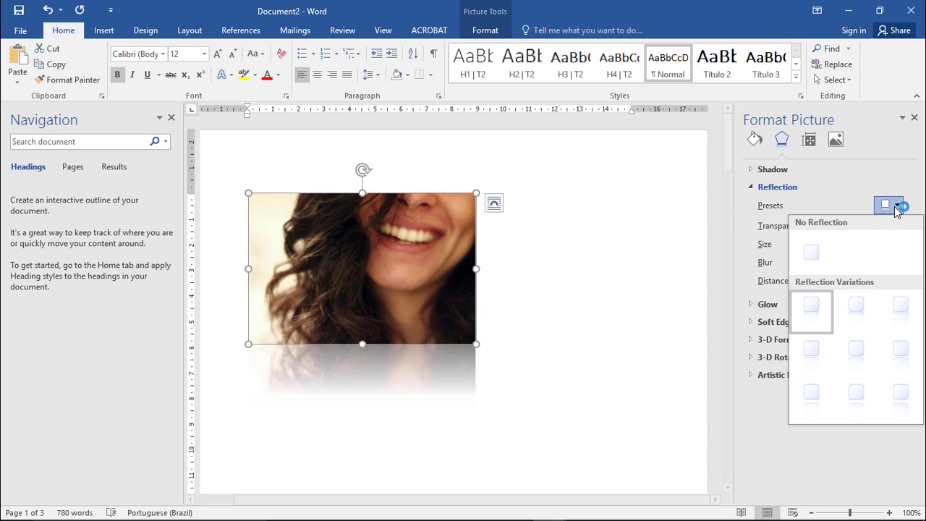
left_click(870, 306)
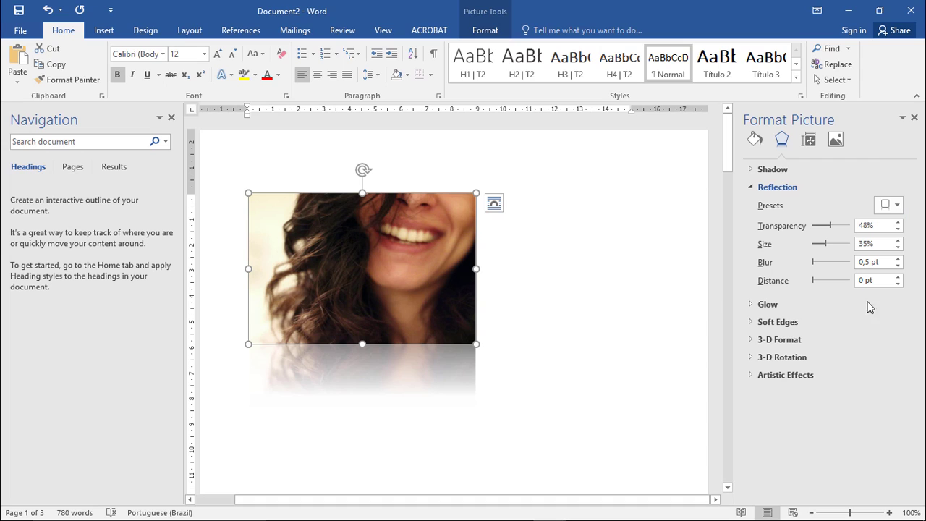
left_click(895, 206)
left_click(904, 310)
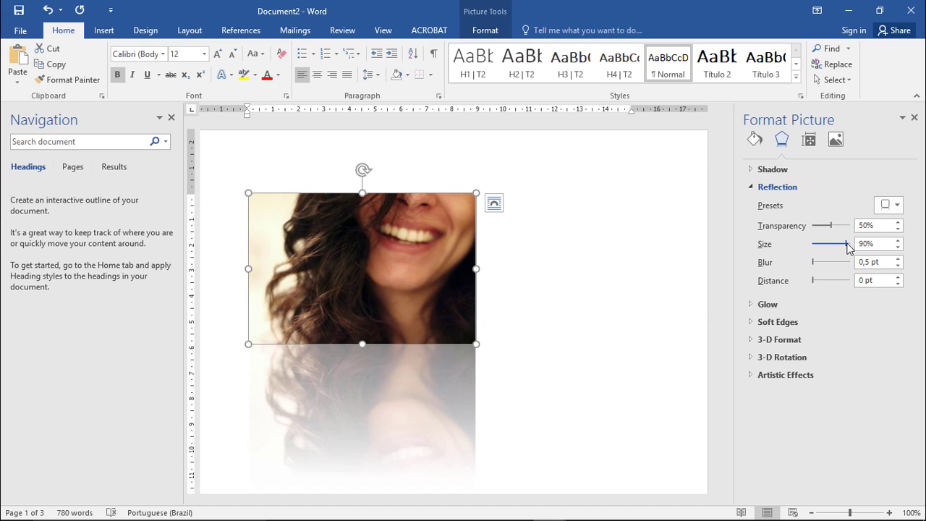
Set the reflection to 68% size, 9 pt distance and 7 pt blur.
left_click_drag(848, 246, 835, 248)
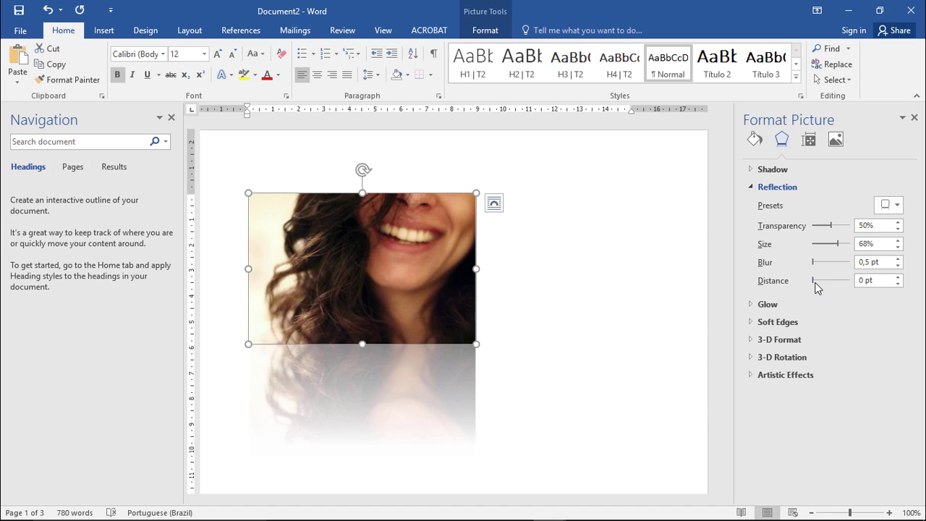
left_click_drag(813, 281, 818, 281)
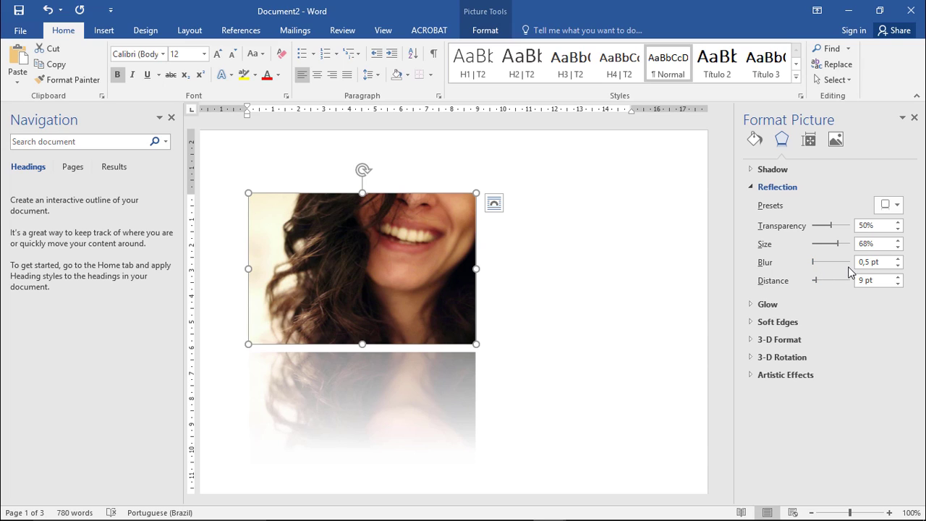
left_click(817, 262)
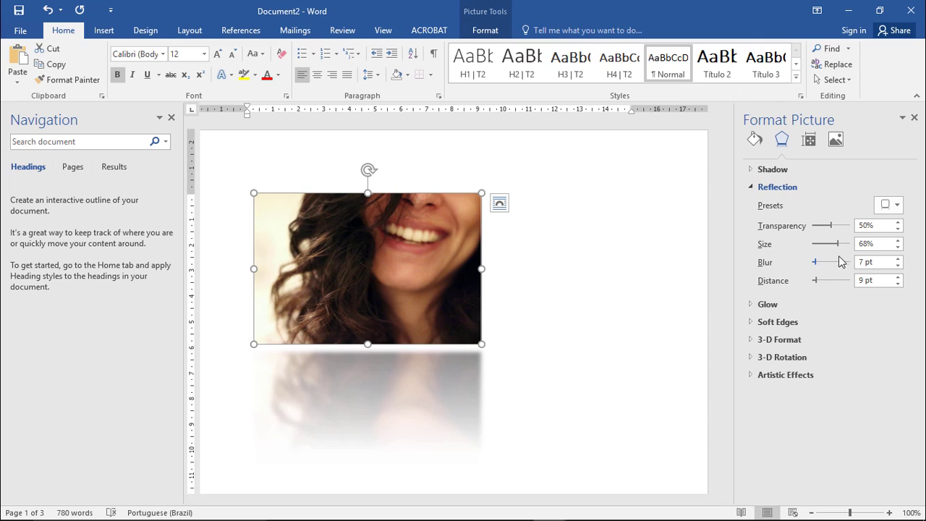
Change the reflection to 14% transparency, 85% size and 18 pt distance.
mouse_move(838, 244)
left_mouse_down()
mouse_move(865, 248)
mouse_move(831, 248)
mouse_move(842, 248)
left_mouse_up()
mouse_move(832, 227)
left_mouse_down()
mouse_move(842, 227)
mouse_move(819, 228)
left_mouse_up()
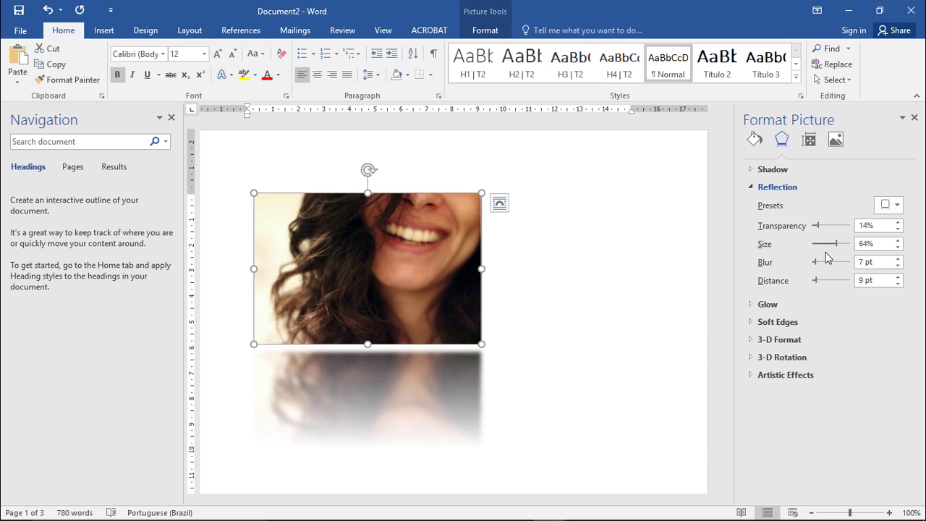
left_click_drag(837, 250, 848, 247)
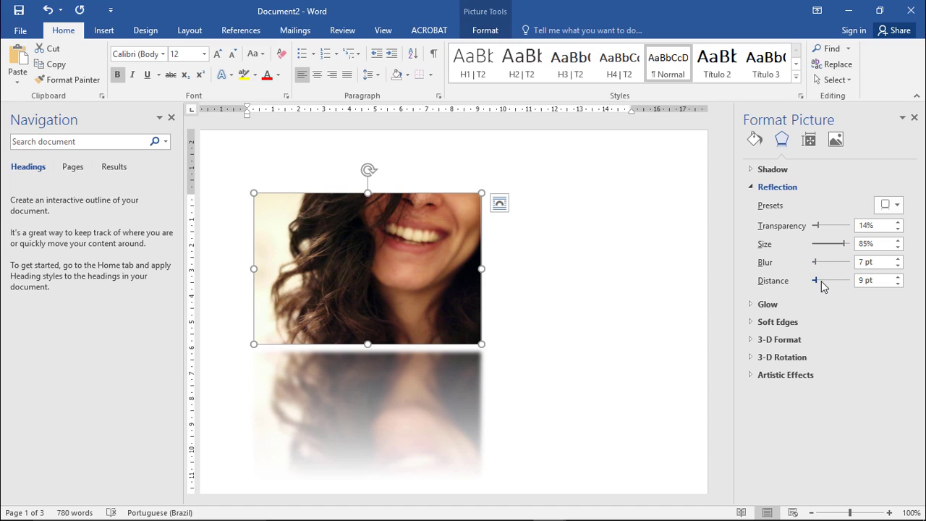
left_click(821, 280)
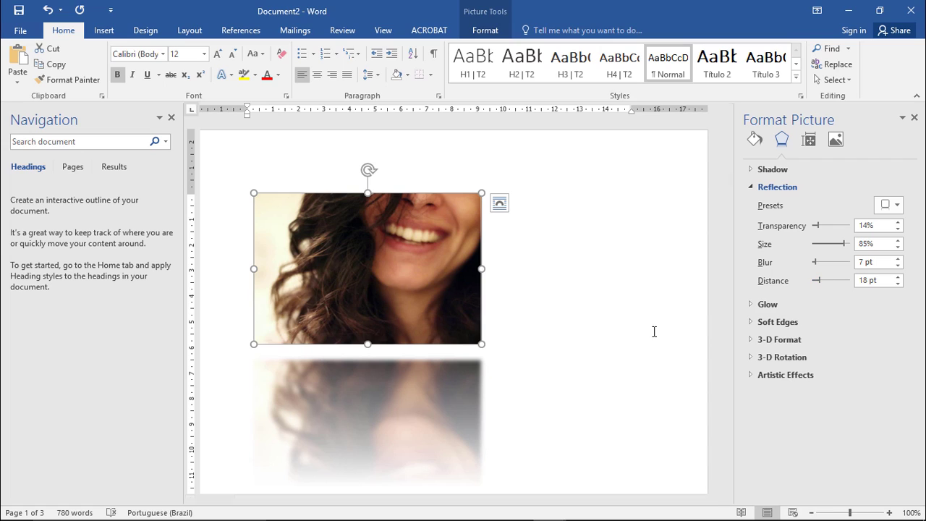
left_click(598, 328)
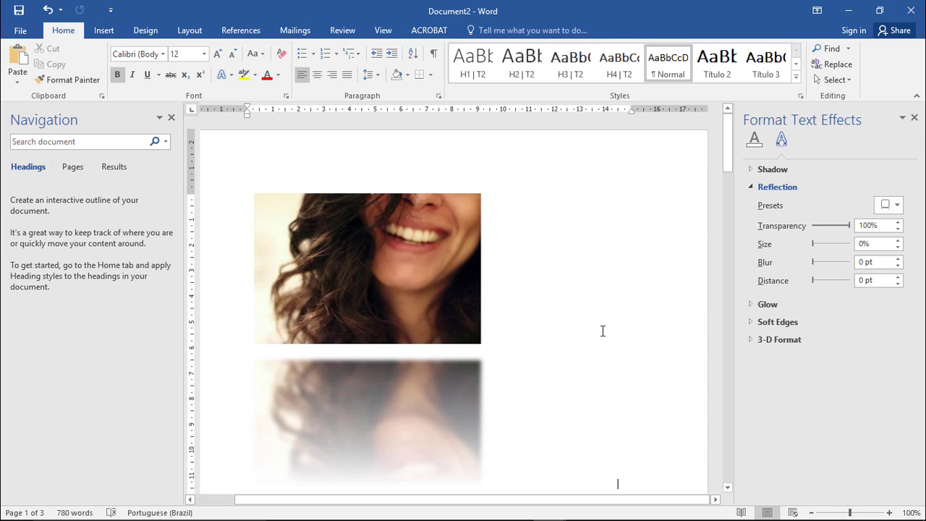
scroll(600, 331, "down", 1)
scroll(600, 331, "up", 1)
scroll(600, 330, "down", 1)
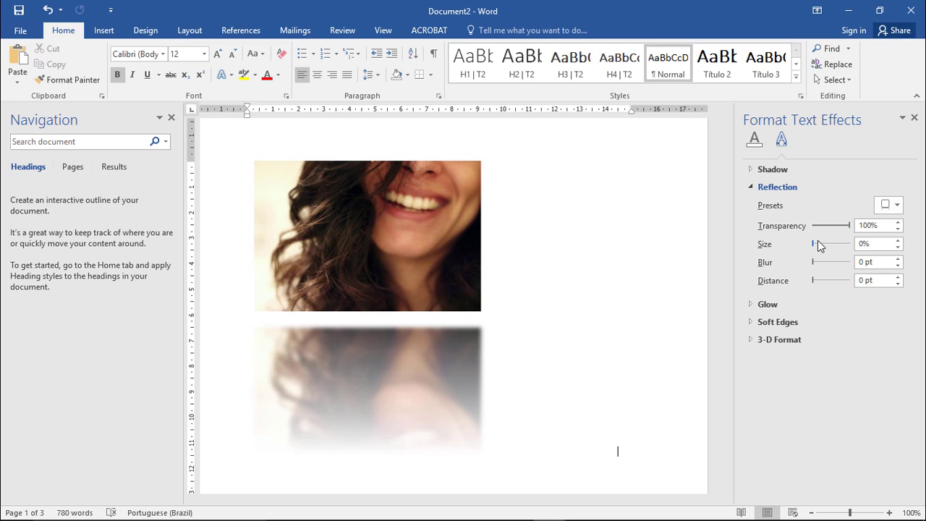
left_click(428, 275)
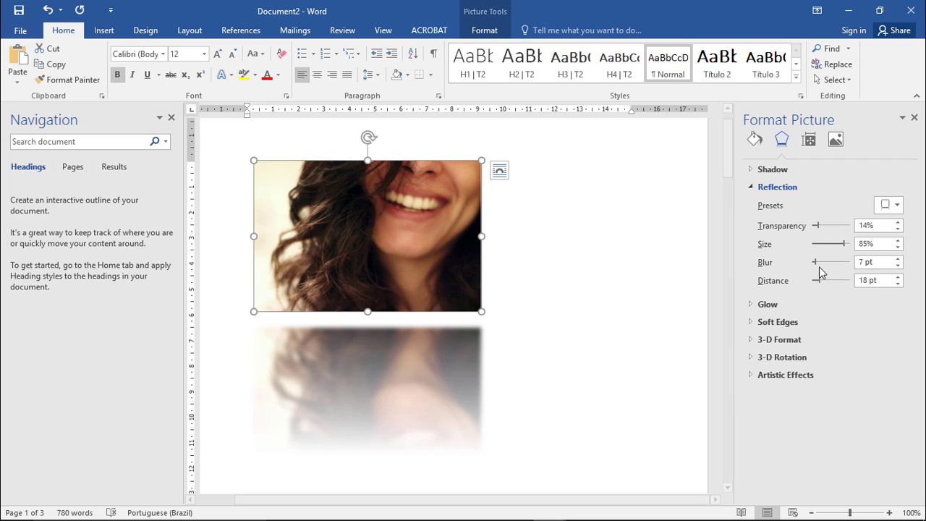